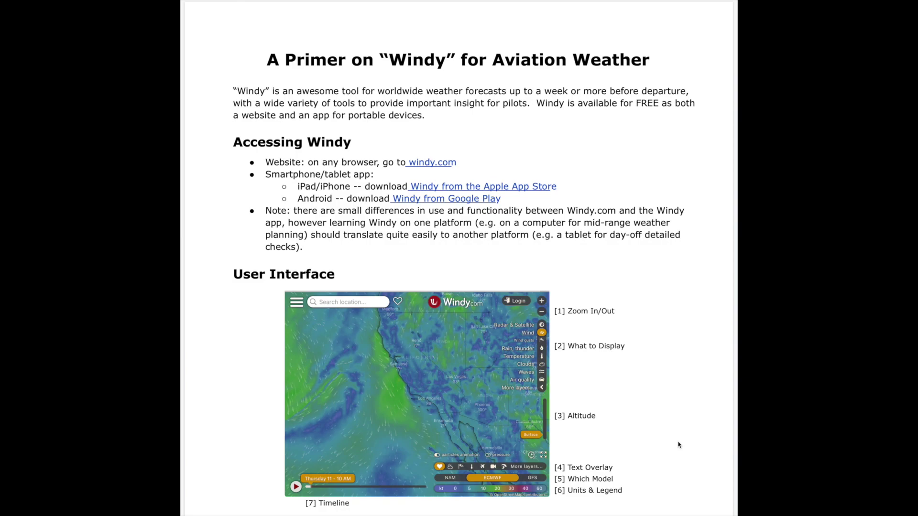
Step: Scroll the Windy primer from its title down to 'Detailed Forecasts at a Location'
scroll(679, 445, "down", 5)
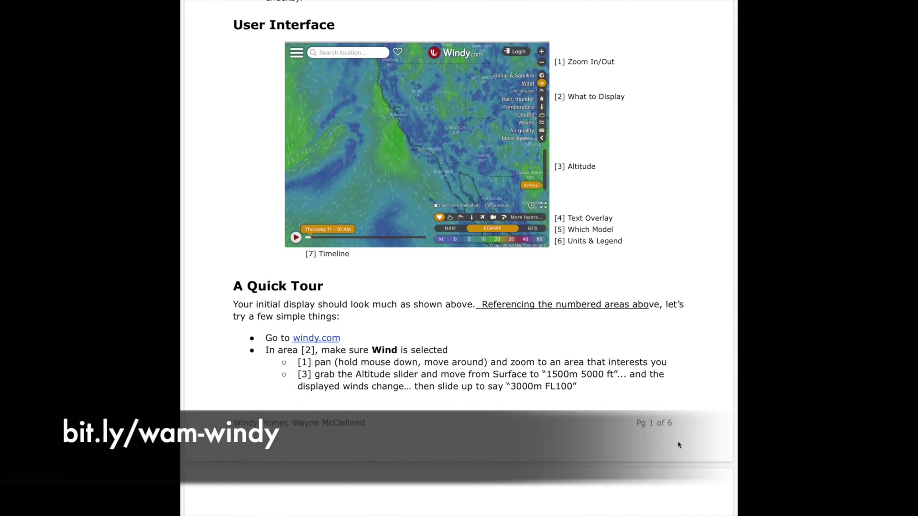
scroll(679, 445, "down", 9)
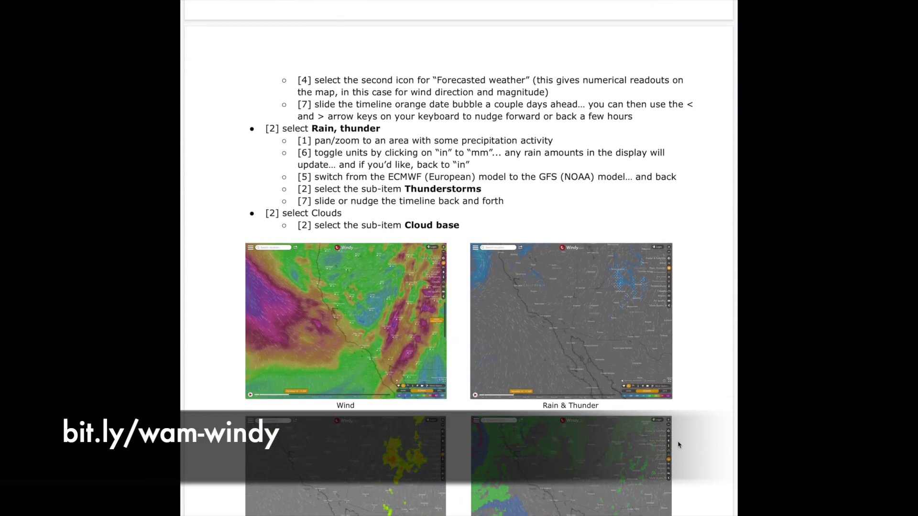
scroll(679, 445, "down", 12)
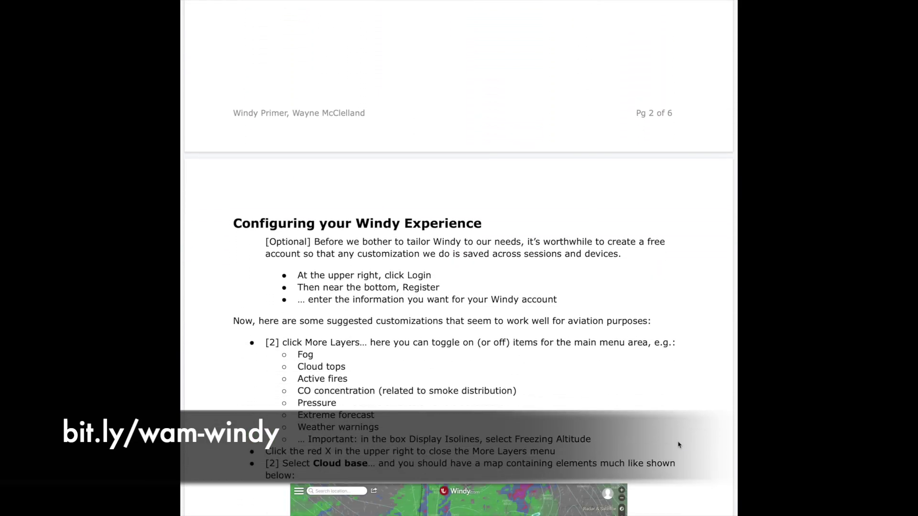
scroll(679, 444, "down", 9)
scroll(679, 444, "down", 10)
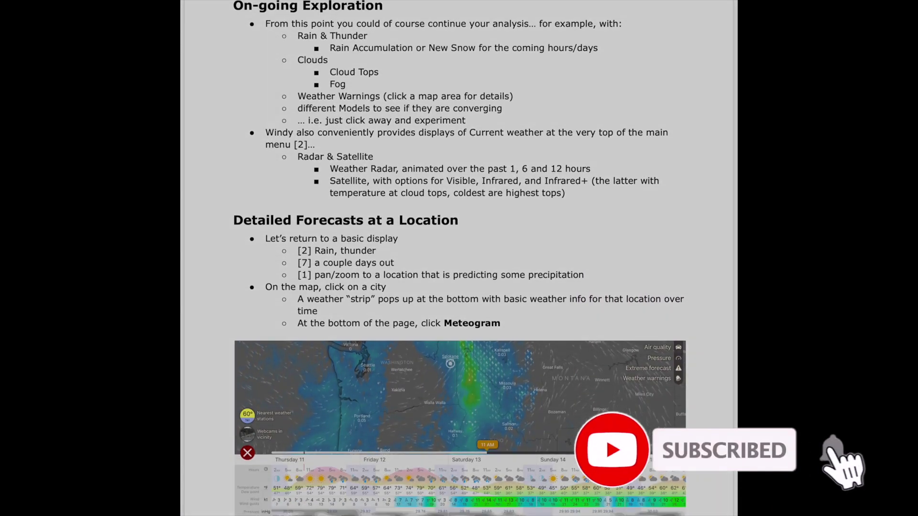
scroll(678, 445, "down", 2)
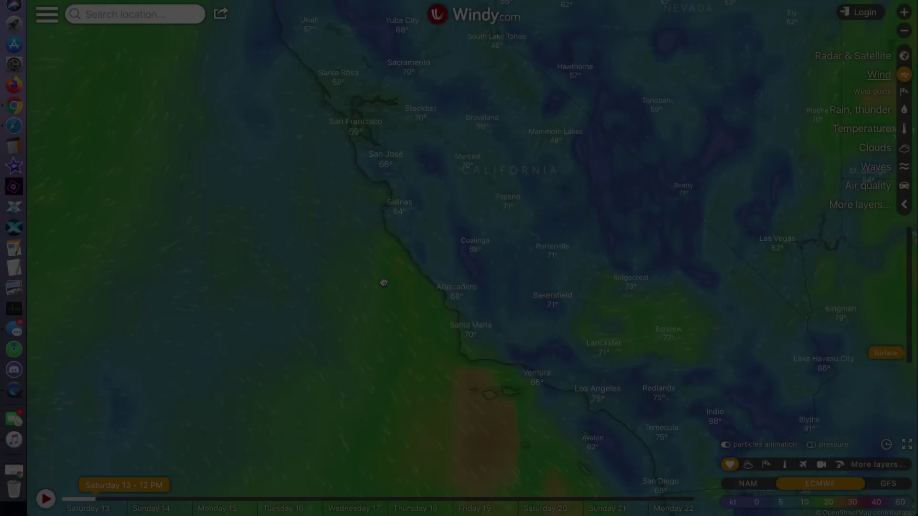
Step: Pan over California and raise the wind level from Surface through 2500 ft to 3000m FL100
left_click_drag(384, 282, 359, 287)
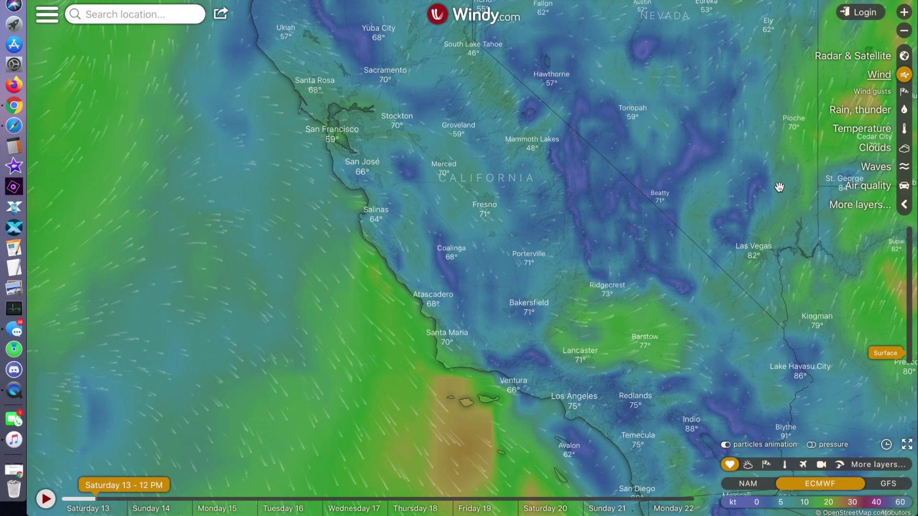
mouse_move(905, 338)
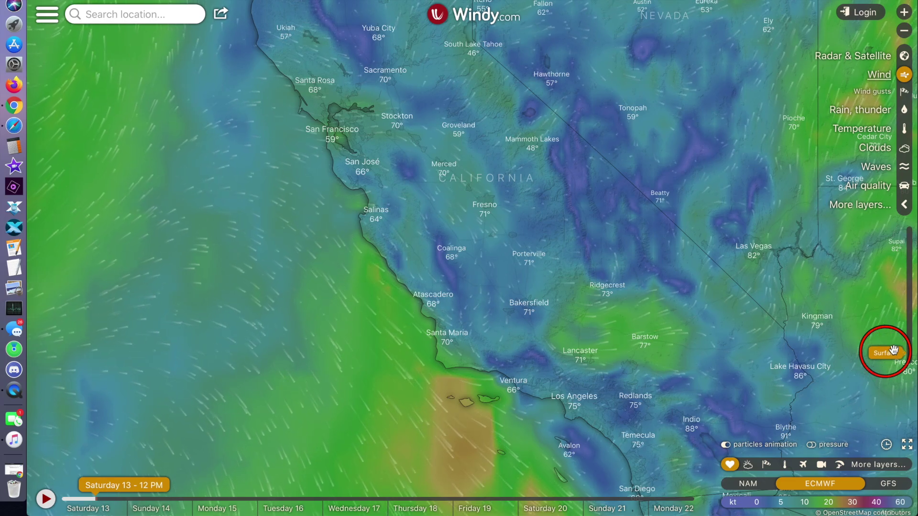
left_click_drag(885, 353, 900, 309)
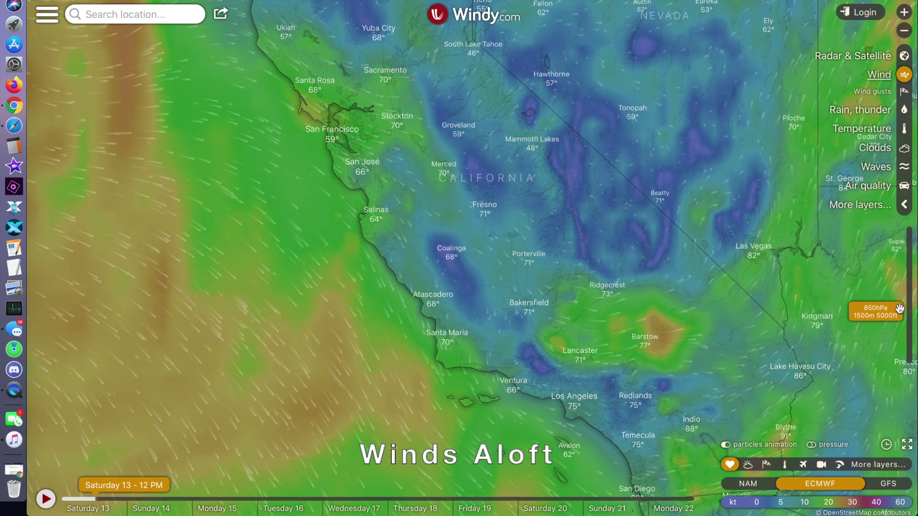
left_click_drag(895, 310, 893, 296)
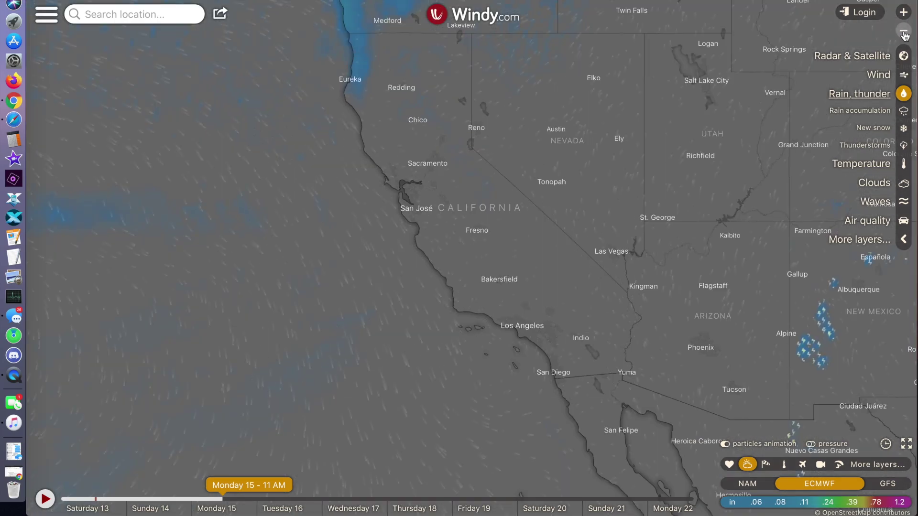
Step: Over the Pacific Northwest, toggle rain units to mm and back to inches, then compare GFS with ECMWF
left_click_drag(394, 86, 369, 399)
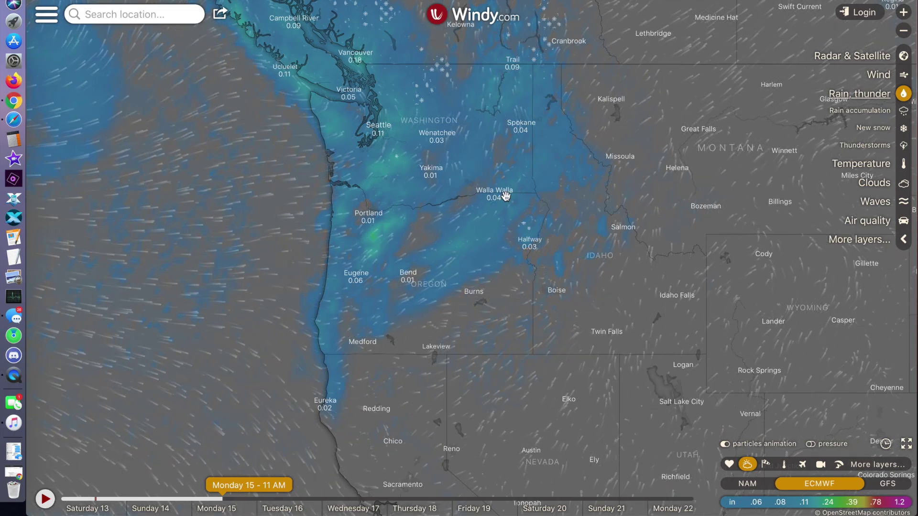
left_click(733, 503)
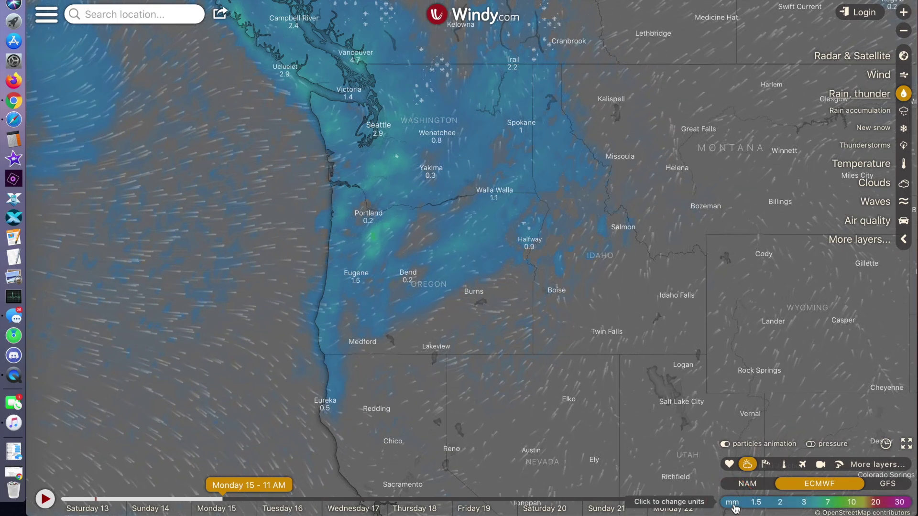
left_click(734, 504)
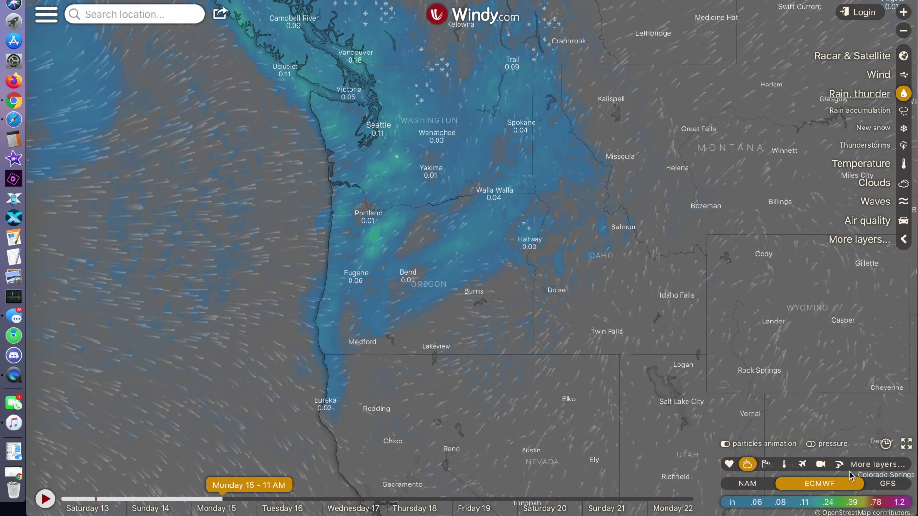
left_click(882, 485)
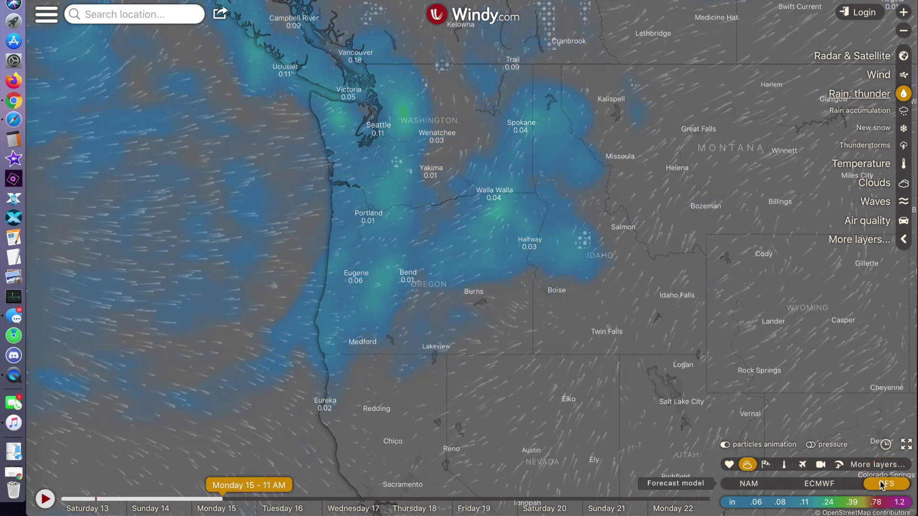
left_click(828, 484)
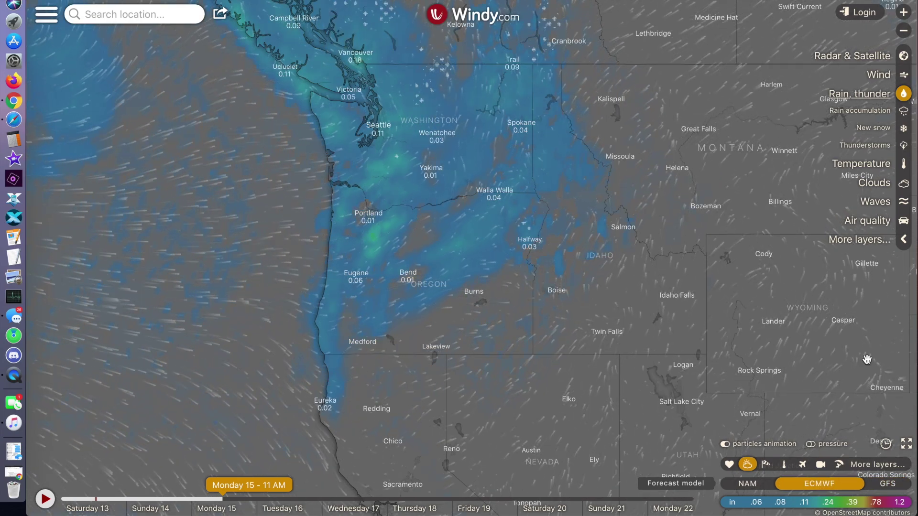
Step: Show Thunderstorms over the southern US and Mexico, advanced to Tuesday 16 at 3 PM
left_click(902, 146)
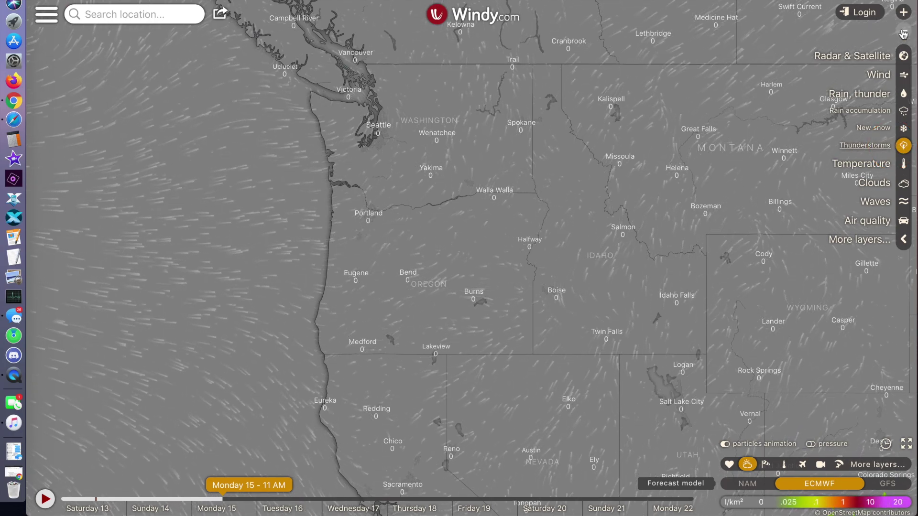
left_click(903, 33)
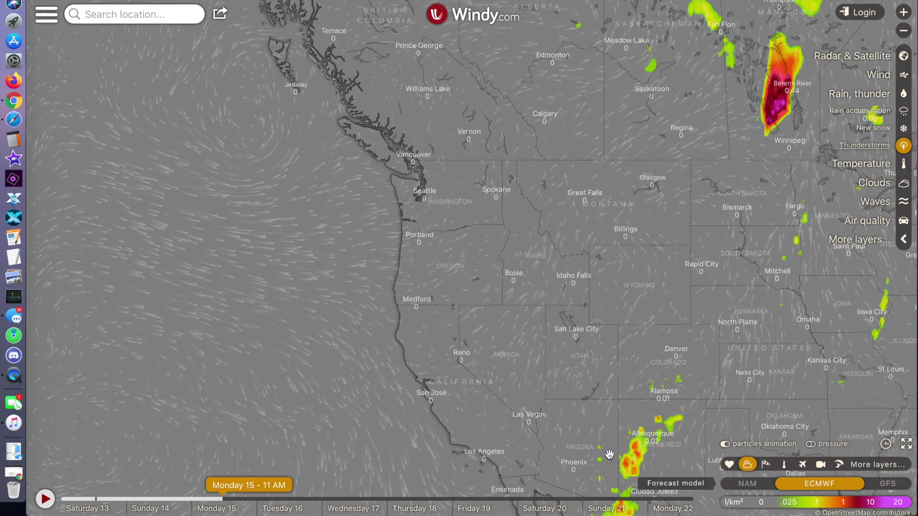
left_click_drag(614, 445, 426, 221)
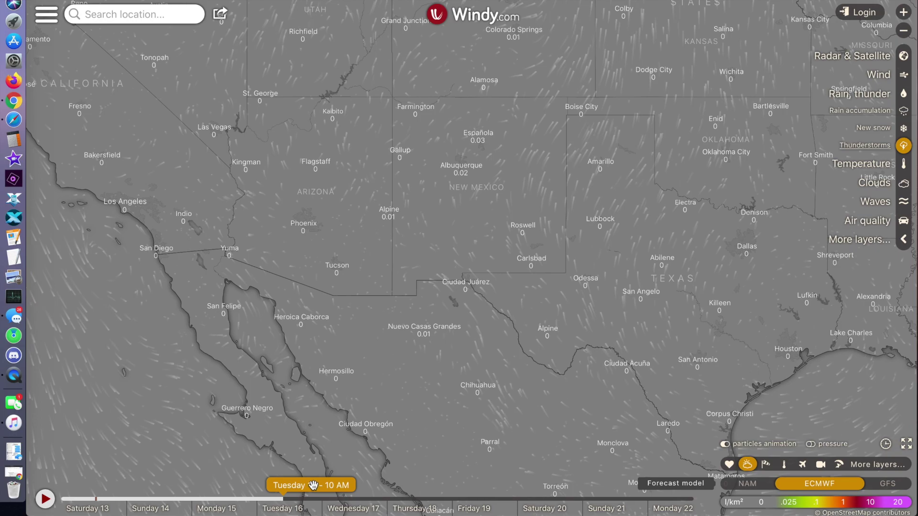
left_click_drag(324, 486, 327, 485)
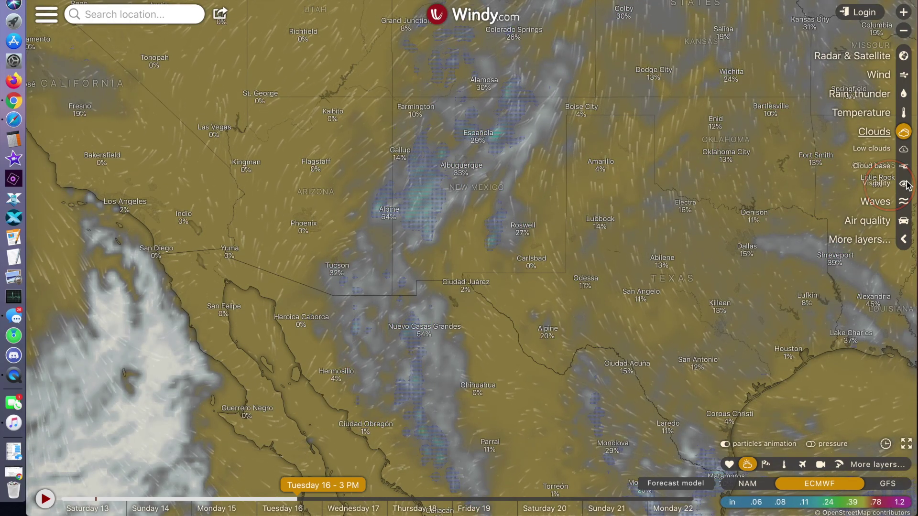
Step: Show Cloud base zoomed on the Los Angeles–Santa Barbara coast, then go to the account Login page
left_click(903, 167)
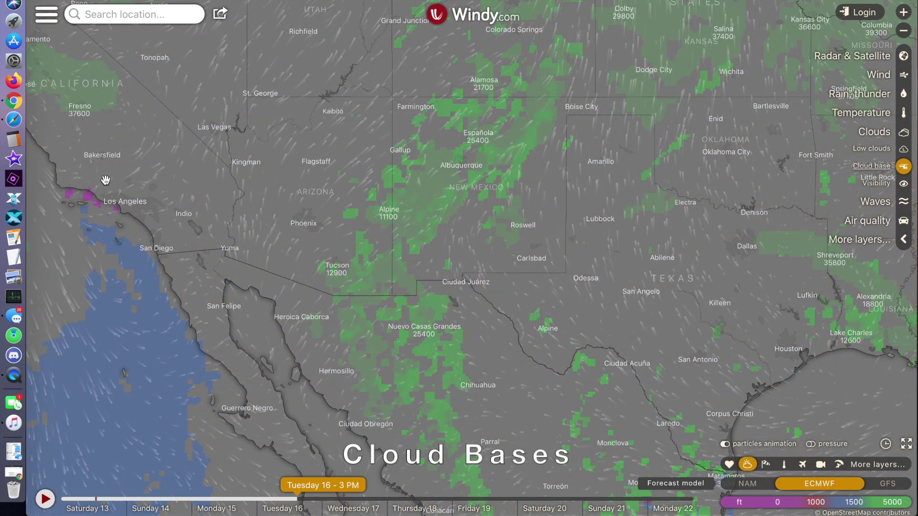
scroll(105, 180, "up", 2)
left_click_drag(105, 180, 539, 334)
scroll(539, 333, "up", 2)
left_click(867, 14)
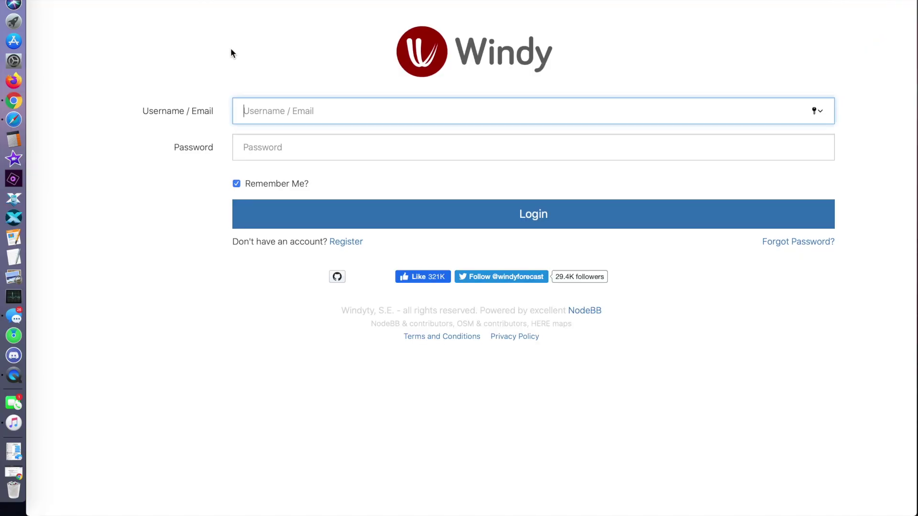
Step: Open the new-account registration form, then expand the full map layer list
left_click(347, 242)
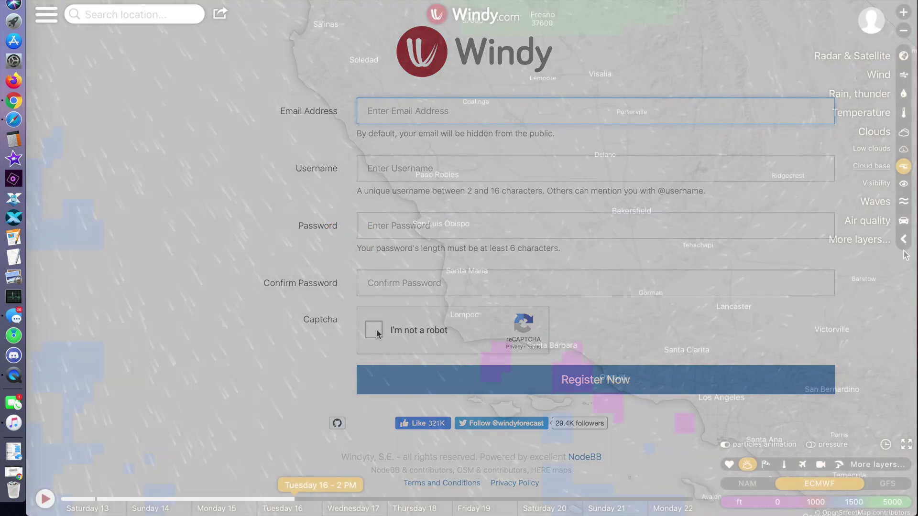
left_click(903, 240)
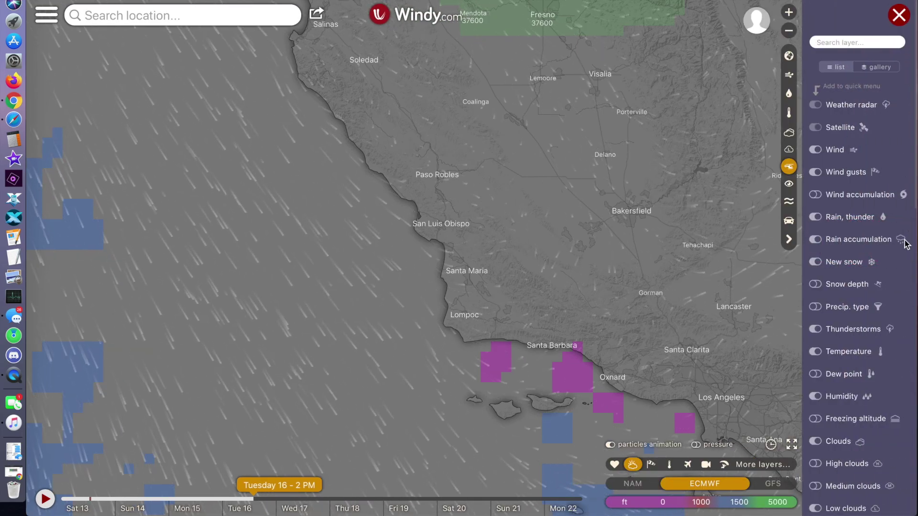
Step: Add Fog, Cloud tops, Active fires, CO concentration, Pressure and Extreme forecast to the quick layers
scroll(855, 225, "down", 5)
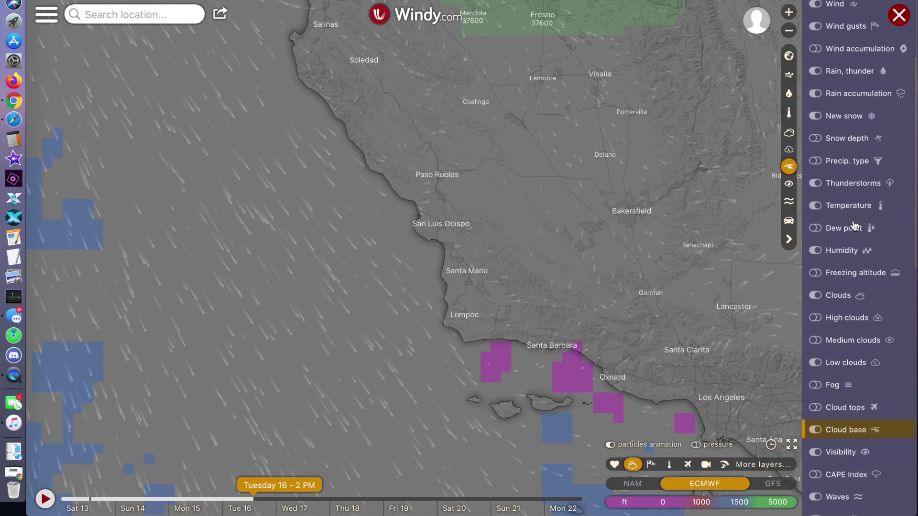
left_click(816, 369)
left_click(816, 391)
scroll(821, 390, "down", 2)
scroll(821, 391, "down", 10)
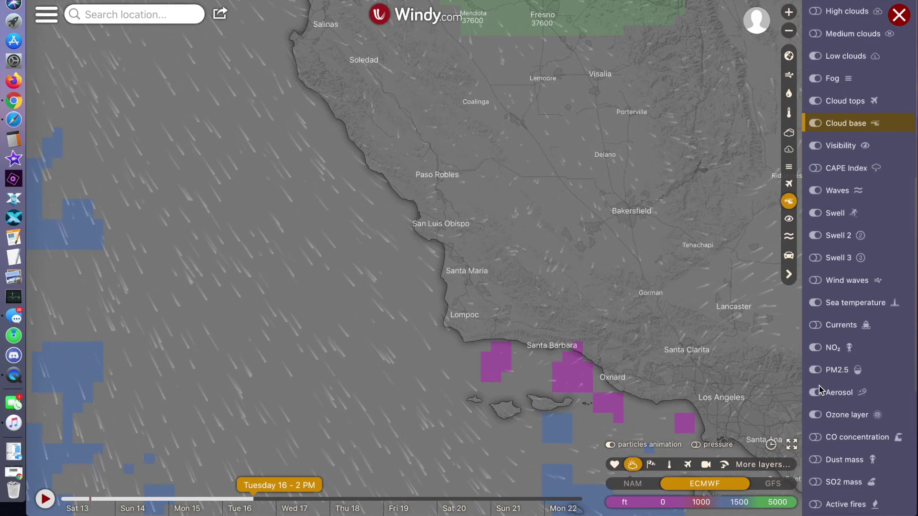
left_click(816, 395)
left_click(817, 328)
left_click(816, 417)
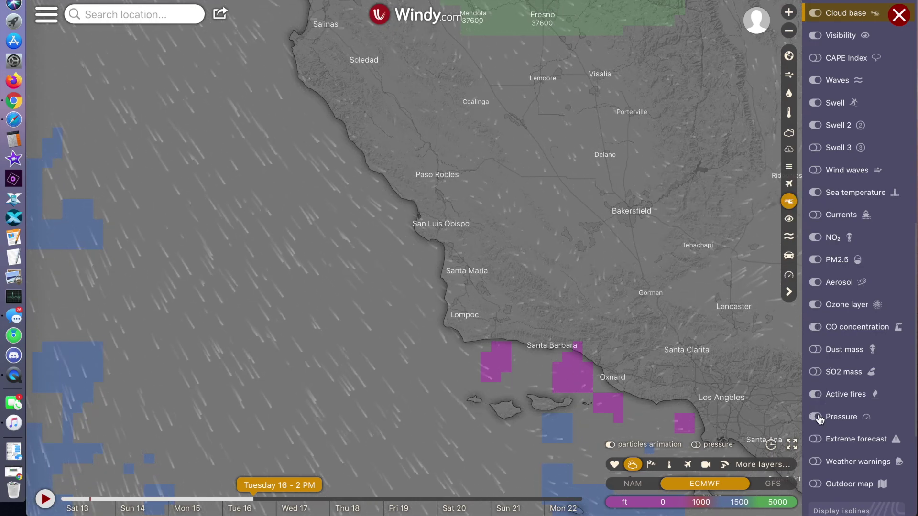
left_click(817, 440)
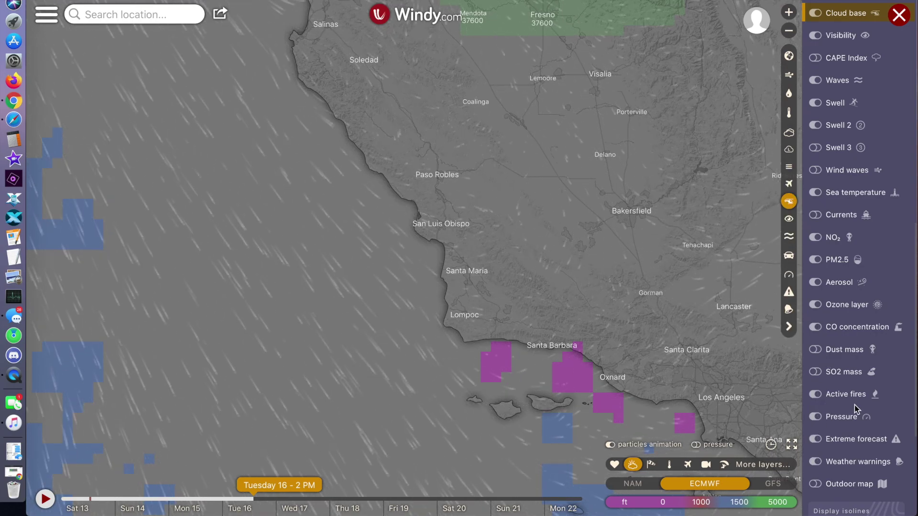
Step: Overlay Freezing altitude isolines on the map and close the layer list
scroll(854, 406, "down", 5)
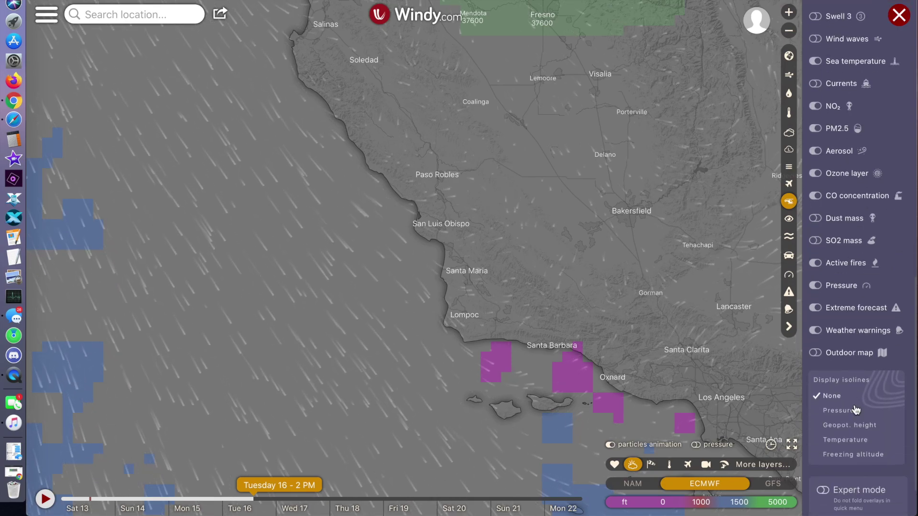
left_click(856, 397)
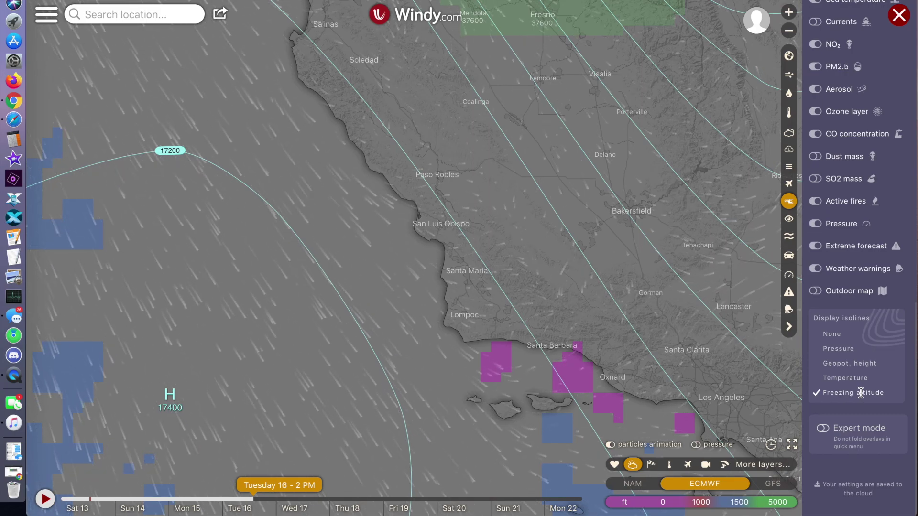
left_click(898, 15)
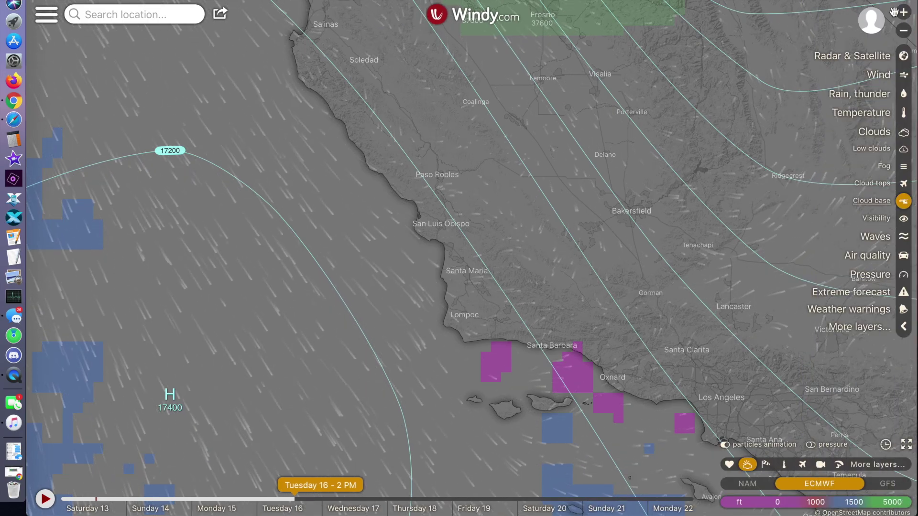
Step: Reframe the map on central Oregon and switch to the Rain, thunder layer
left_click(902, 33)
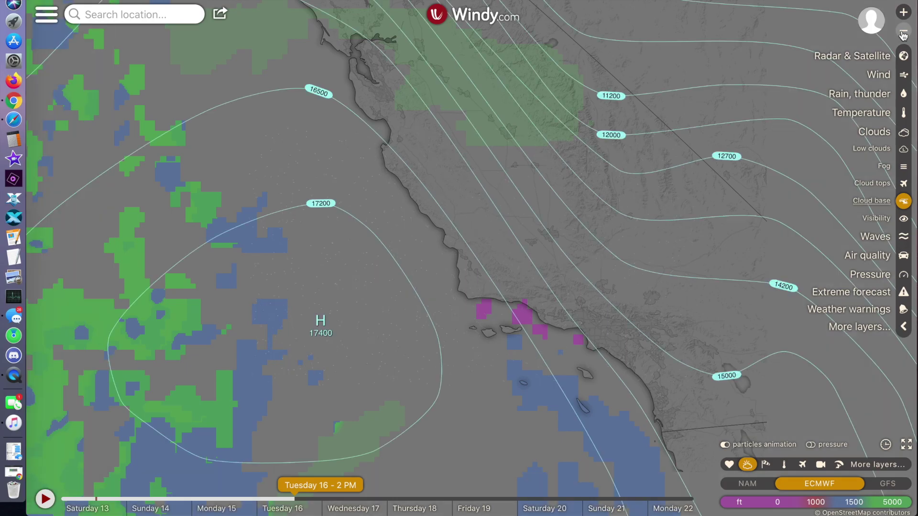
left_click_drag(396, 166, 397, 281)
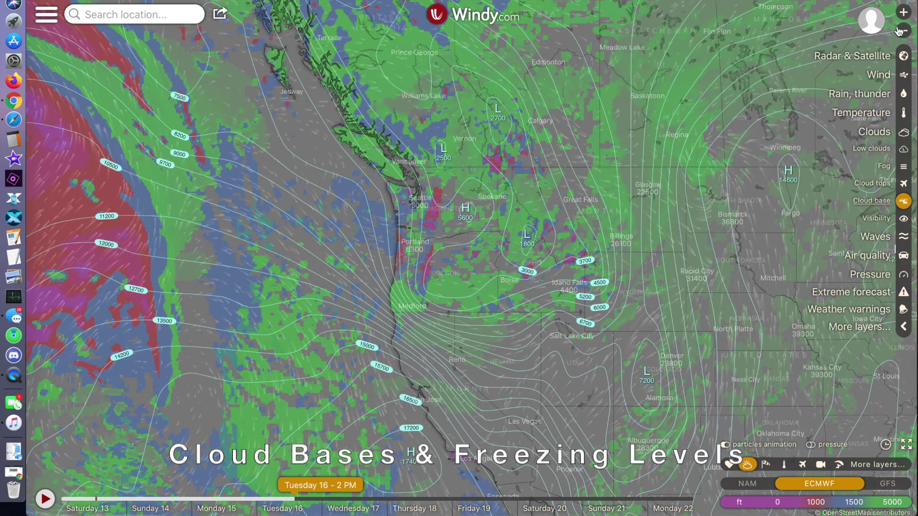
left_click(903, 12)
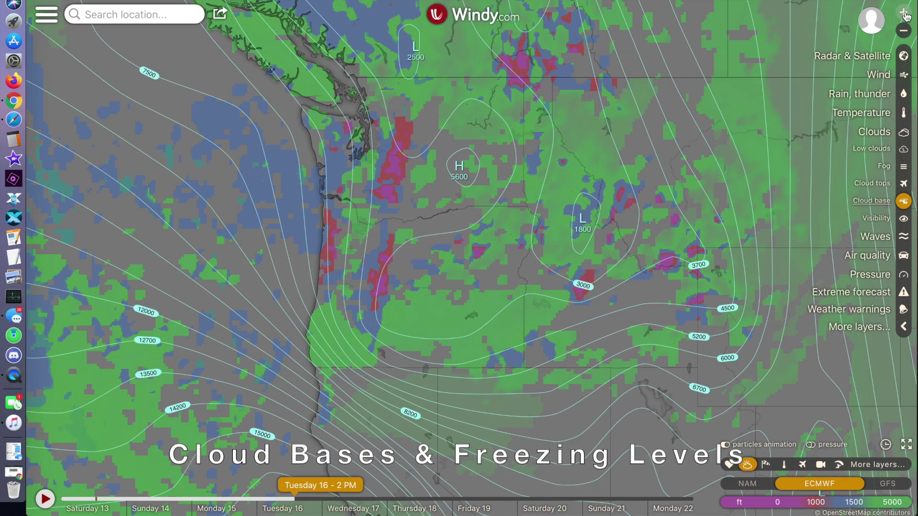
left_click(903, 13)
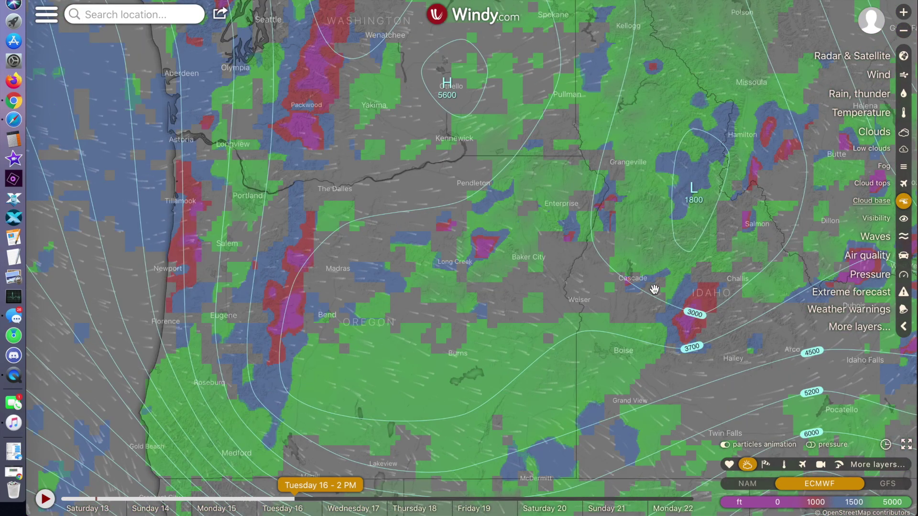
scroll(493, 271, "down", 2)
left_click(903, 94)
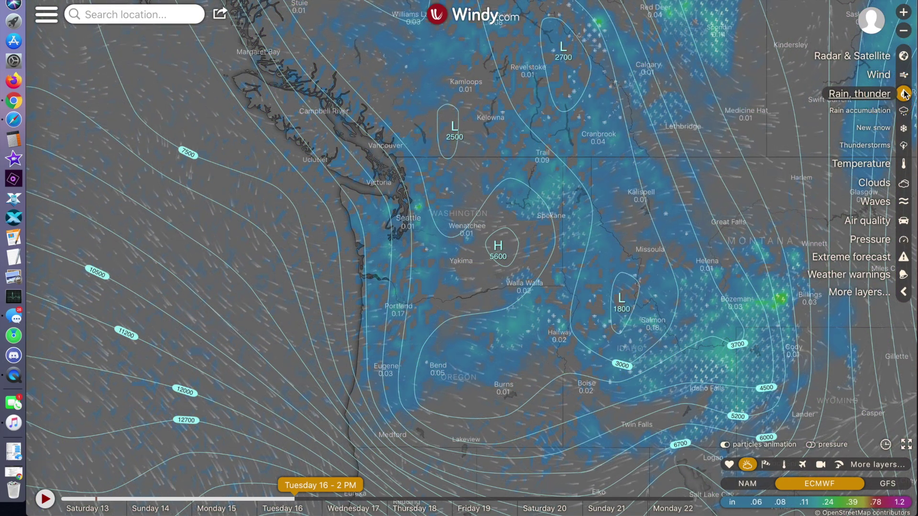
Step: Show rain accumulation for the next 5, then 10 days, then switch to New snow
left_click(903, 111)
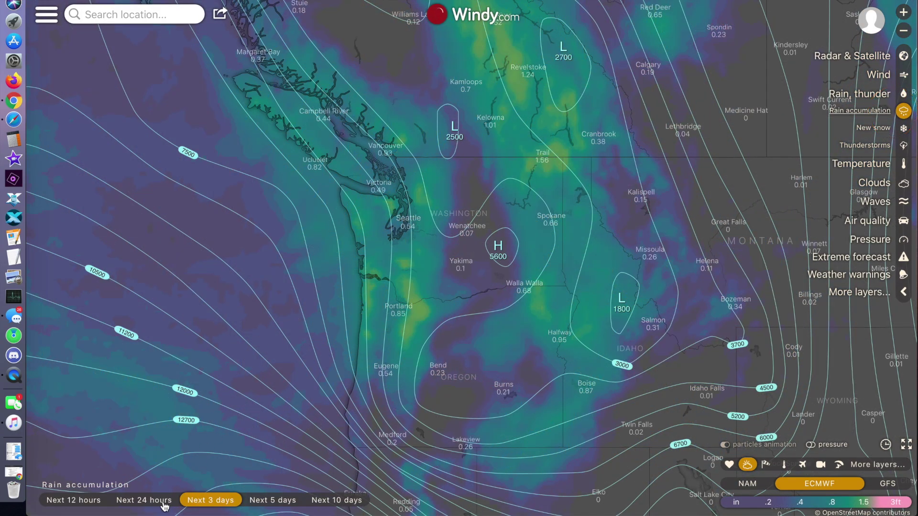
left_click(276, 500)
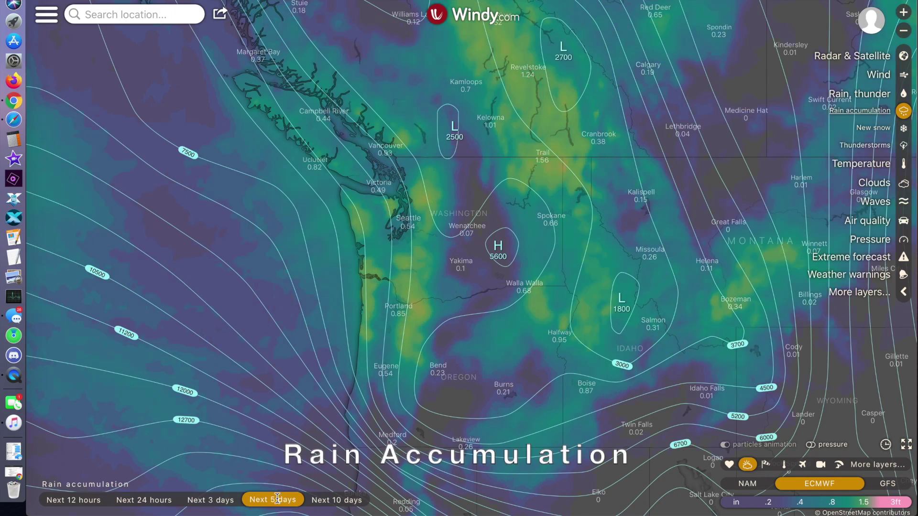
left_click(332, 500)
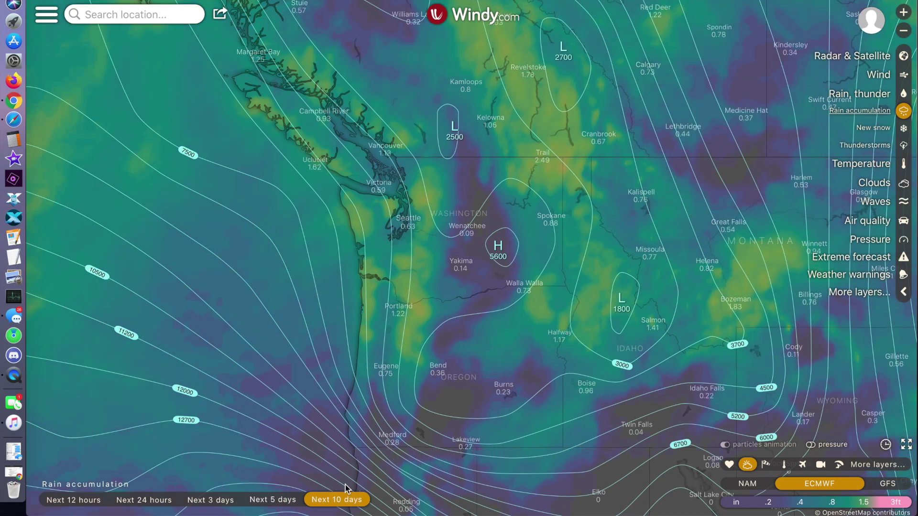
left_click(904, 129)
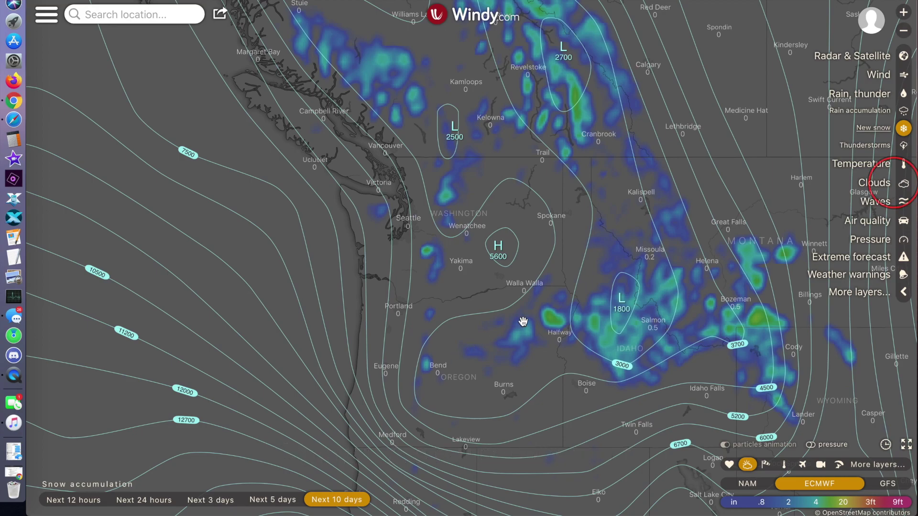
Step: Step through Clouds and Cloud tops to the Fog layer, then bring up the radar and satellite layers
left_click(905, 184)
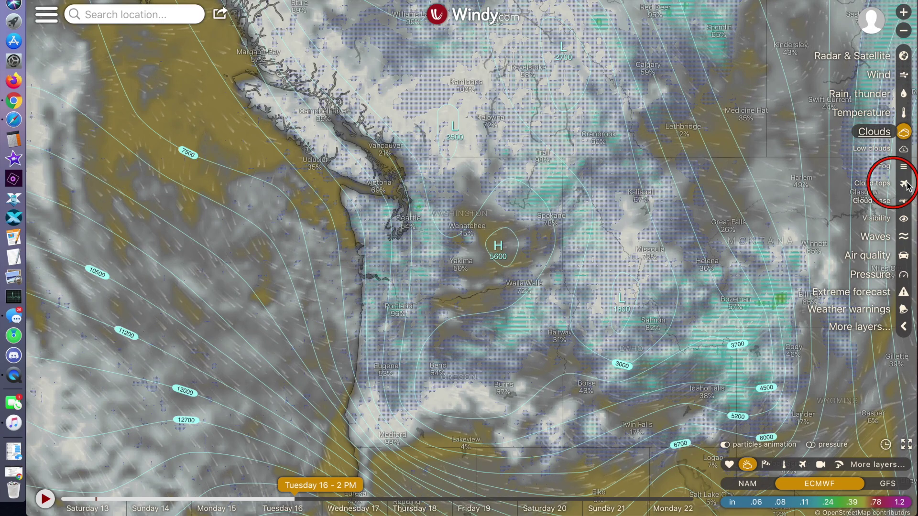
left_click(903, 185)
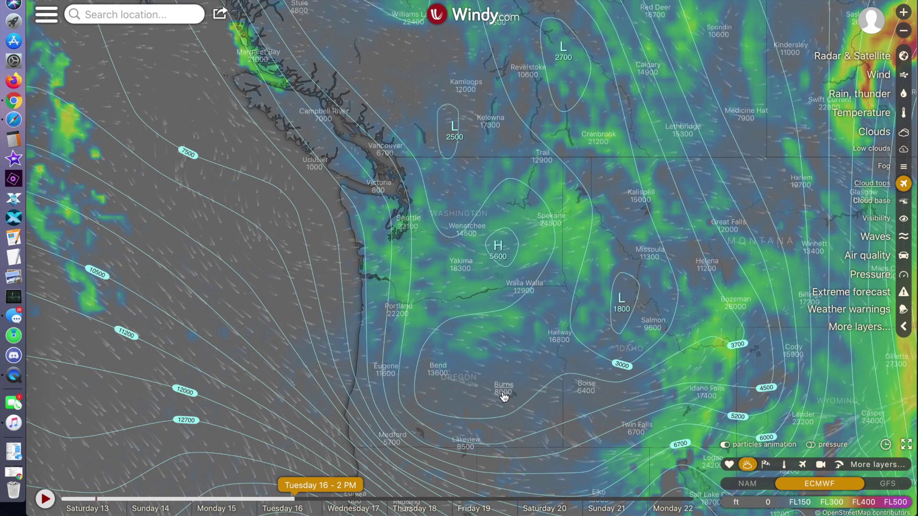
left_click(903, 168)
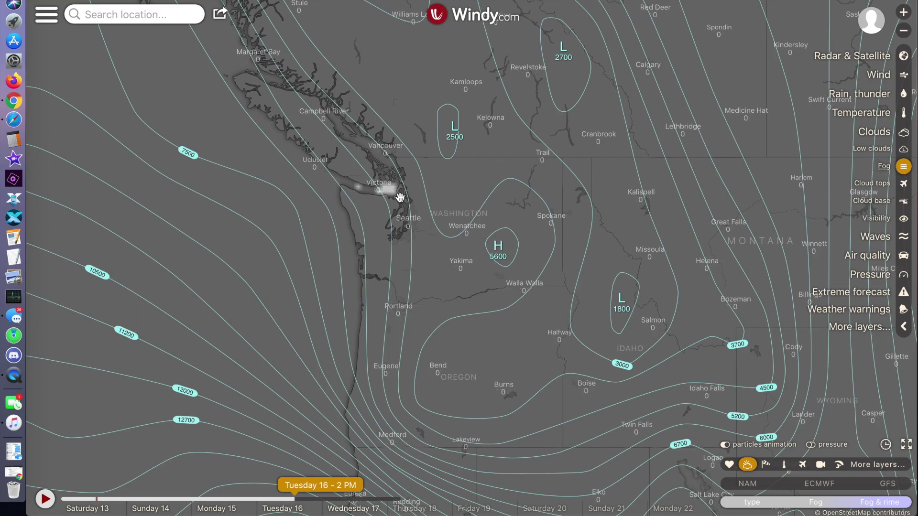
left_click(895, 57)
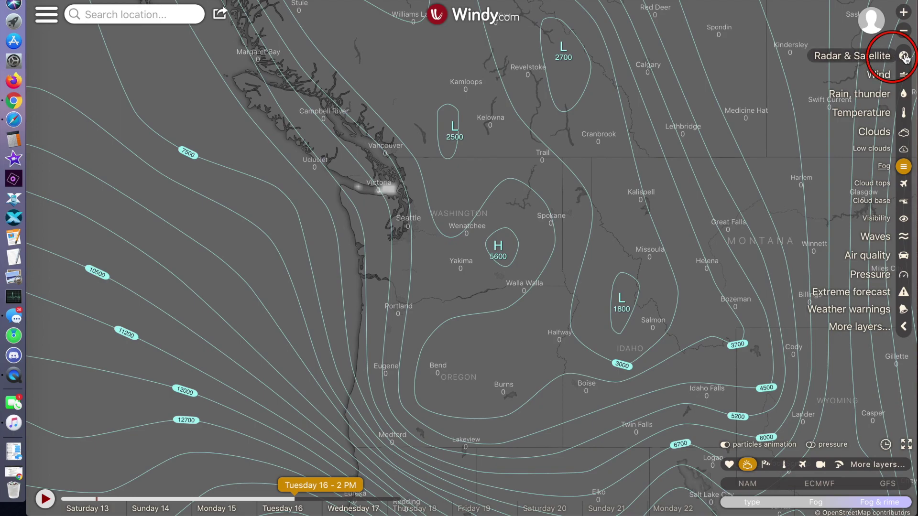
Step: Animate the weather radar, view satellite imagery, then return to the Rain, thunder layer
left_click(903, 73)
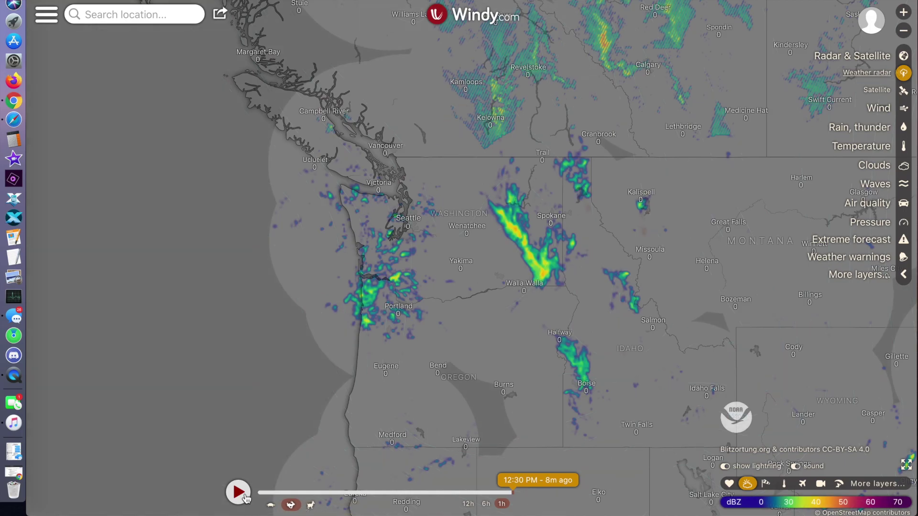
left_click(238, 493)
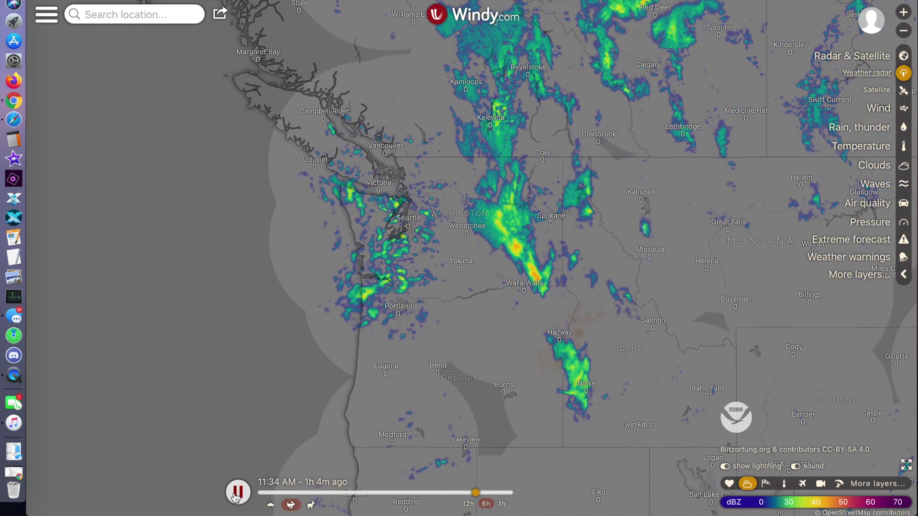
left_click(904, 90)
left_click(238, 492)
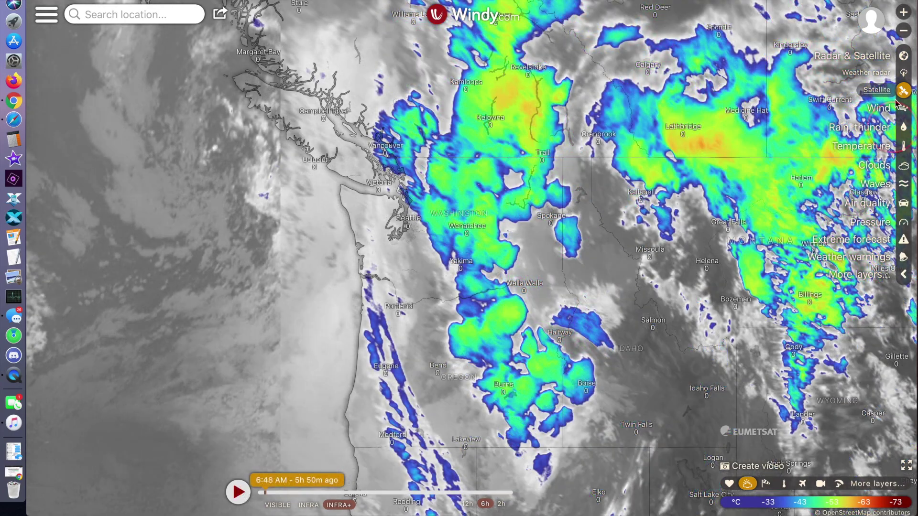
left_click(904, 128)
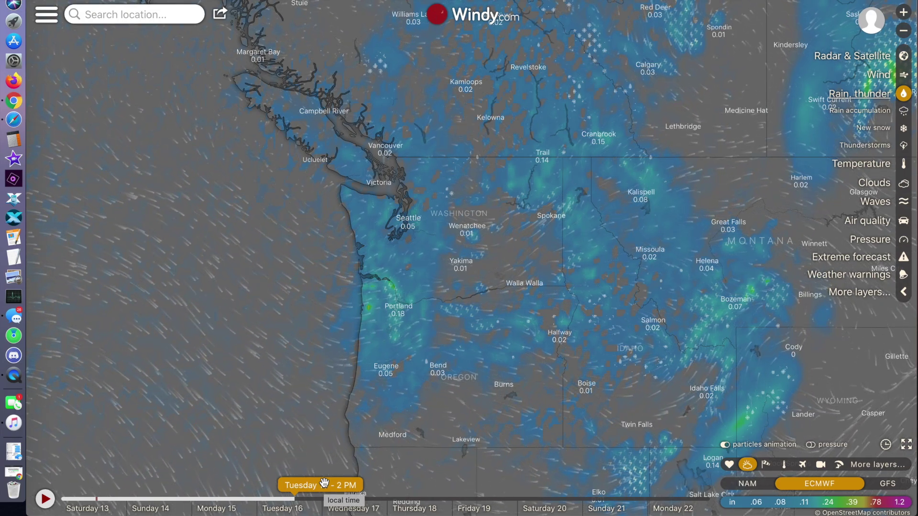
left_click(407, 311)
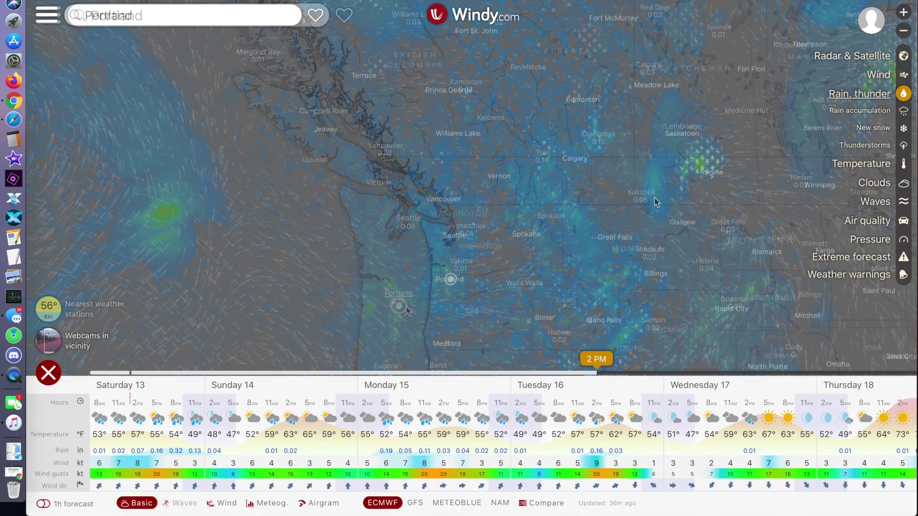
left_click(266, 503)
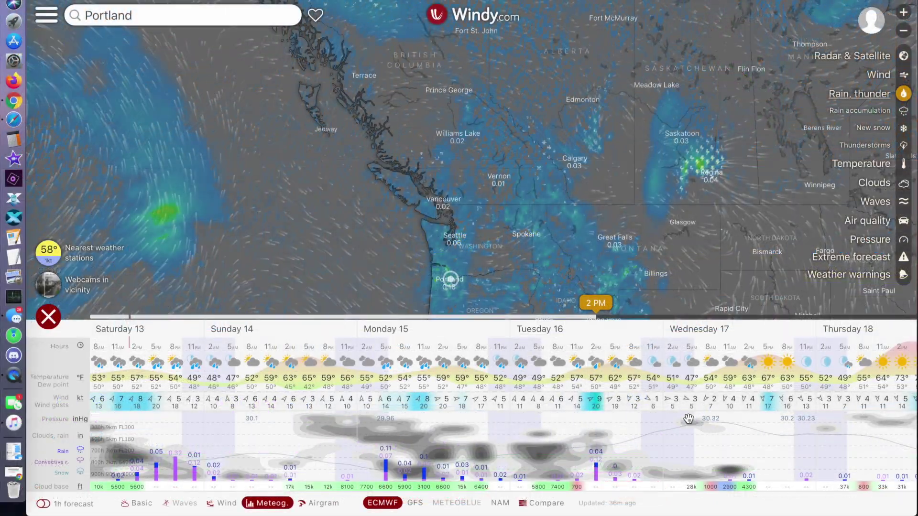
left_click_drag(732, 419, 487, 428)
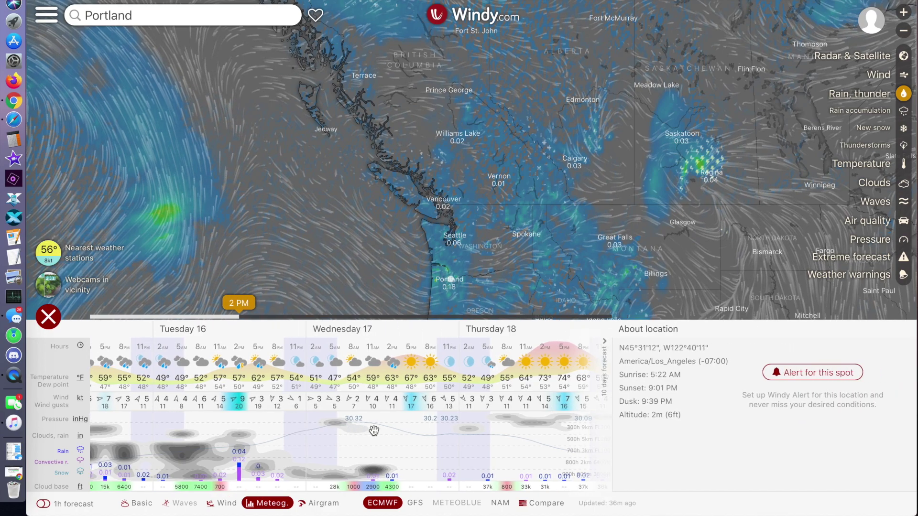
left_click(48, 317)
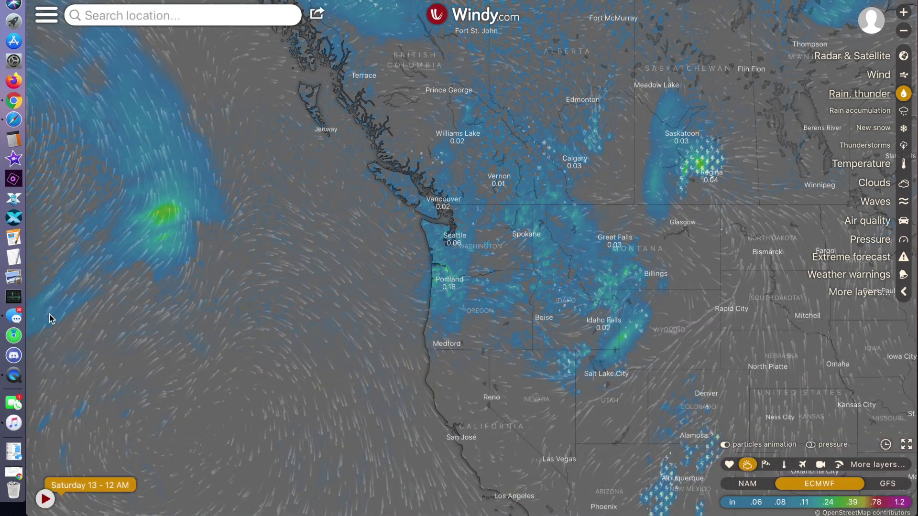
Step: Show the Wind layer with a weather picker and move the picker inland from the coast
left_click(903, 76)
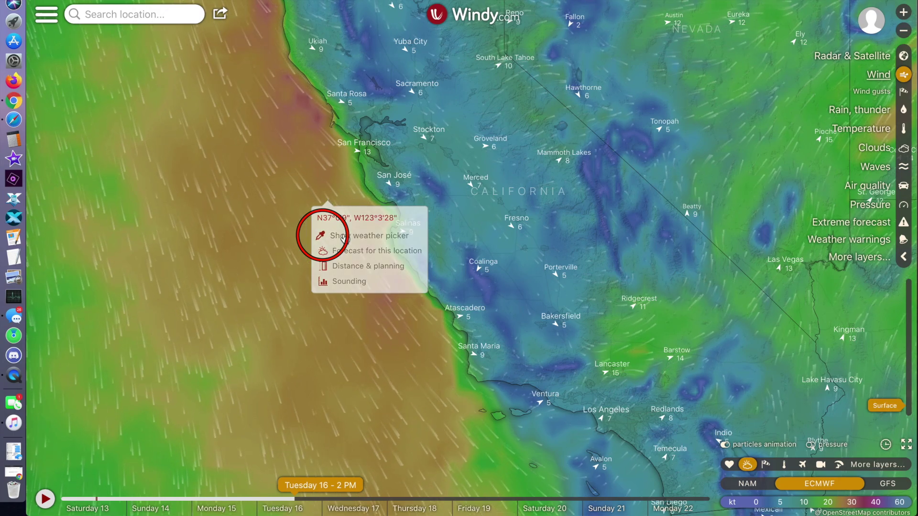
left_click(321, 235)
left_click_drag(360, 131, 502, 182)
Step: Switch the map to the Clouds layer, with the picker reading cloud cover
scroll(555, 191, "down", 3)
left_click(900, 149)
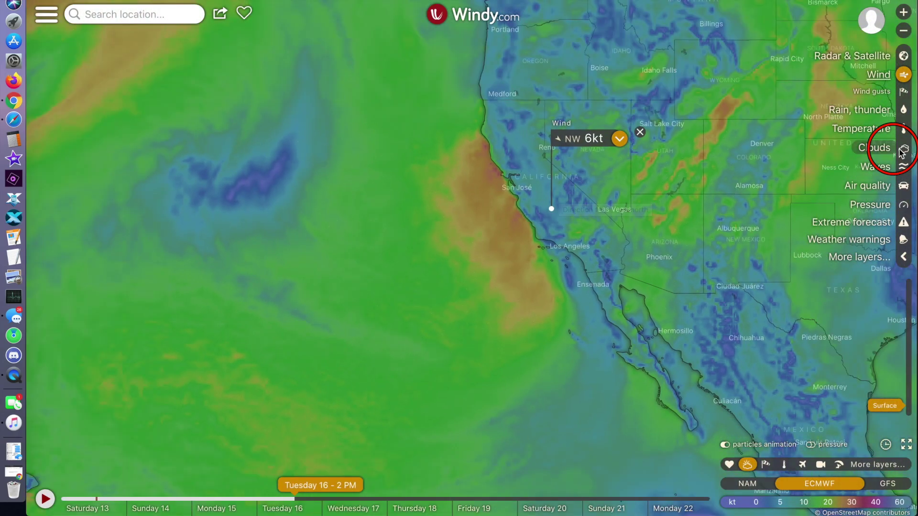
scroll(364, 257, "up", 1)
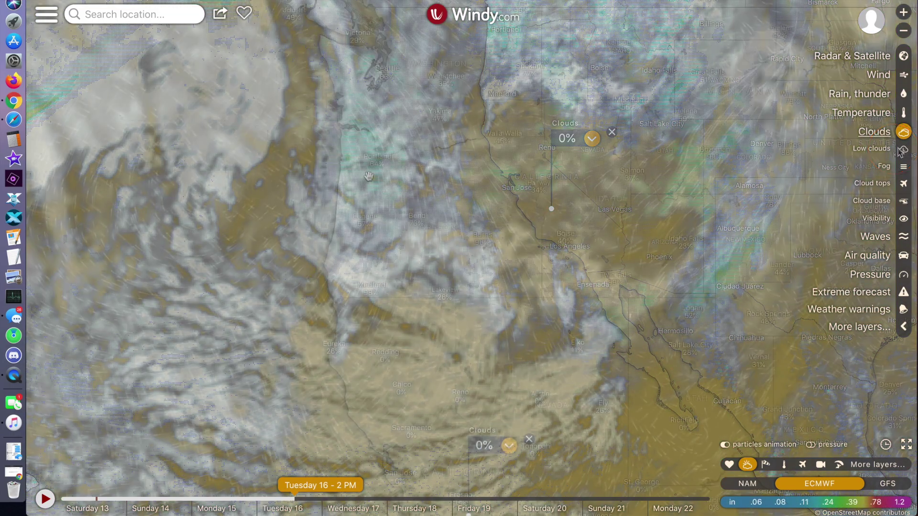
Step: Open the Sounding chart for a spot near Keizer and zoom it to low altitudes
right_click(364, 257)
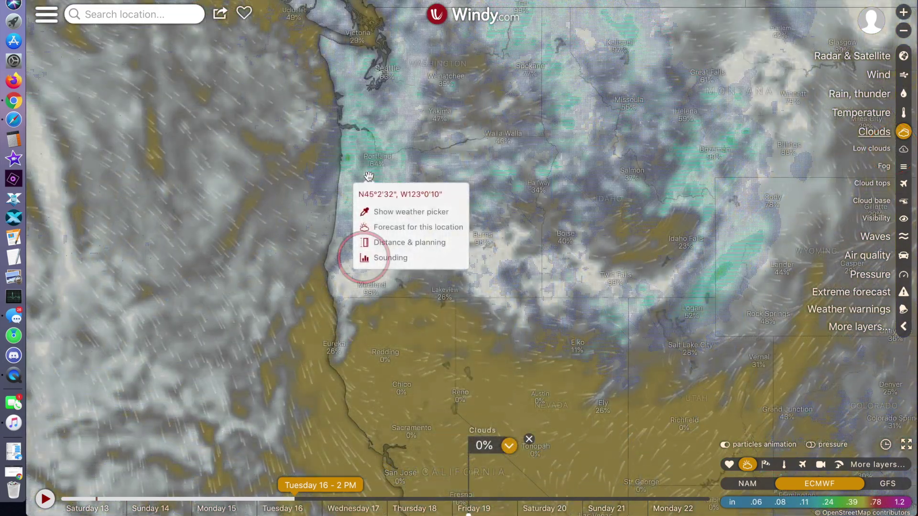
left_click(389, 259)
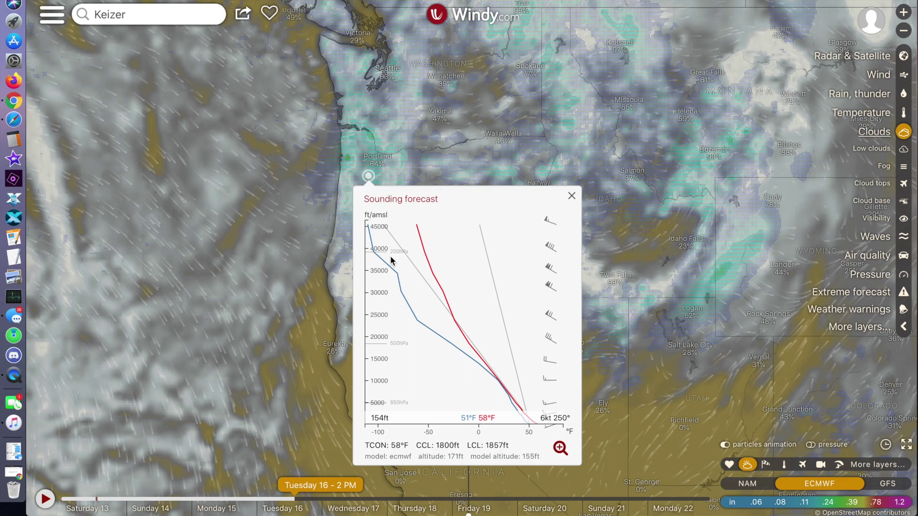
left_click(558, 449)
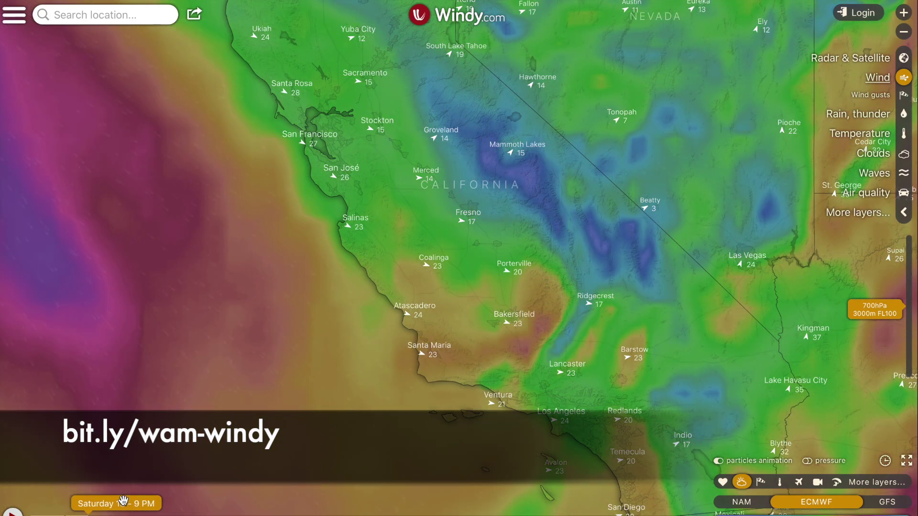
Step: Drag the timeline forward to view the California wind forecast at a later time
left_click_drag(123, 500, 231, 500)
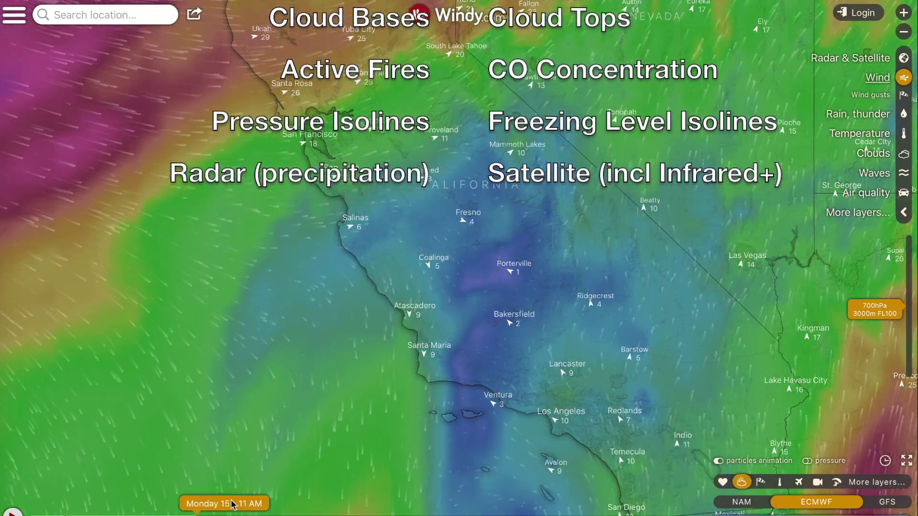